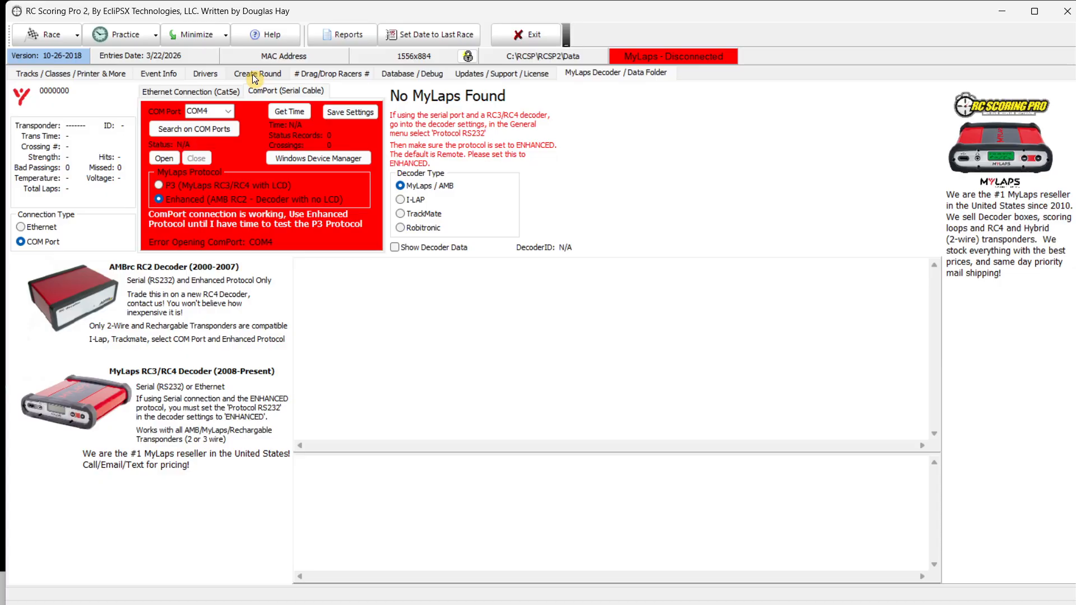
Step: Open the tracks, classes and printer settings, review the printer setup, and return to the class settings
{"action": "left_click", "coordinate": [73, 71]}
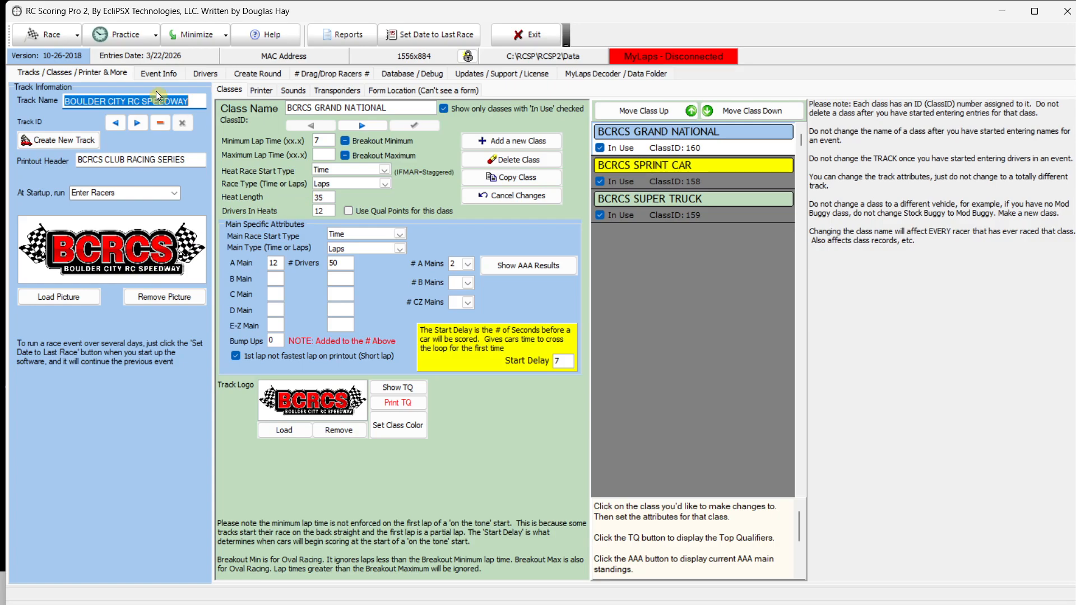
{"action": "left_click", "coordinate": [237, 93]}
{"action": "left_click", "coordinate": [266, 95]}
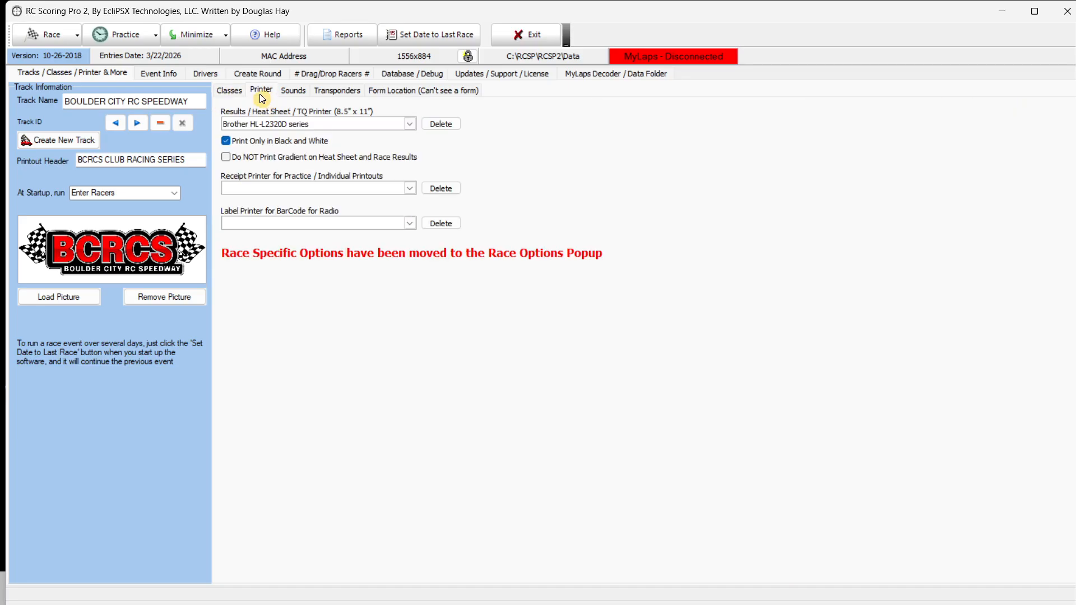
{"action": "left_click", "coordinate": [232, 89]}
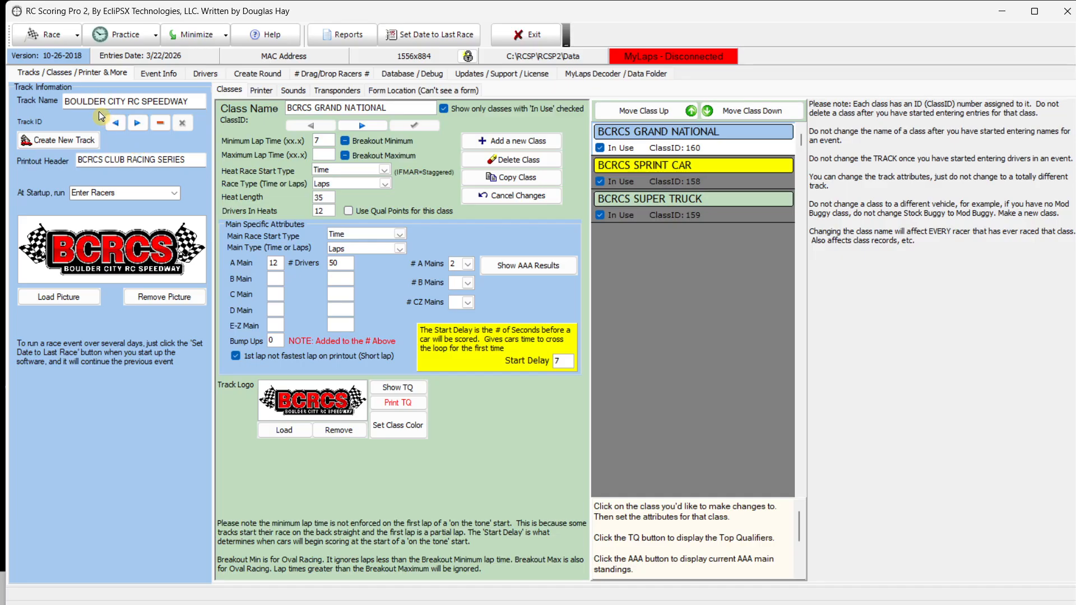
Step: Browse the saved track records and return to BOULDER CITY RC SPEEDWAY
{"action": "left_click", "coordinate": [135, 125]}
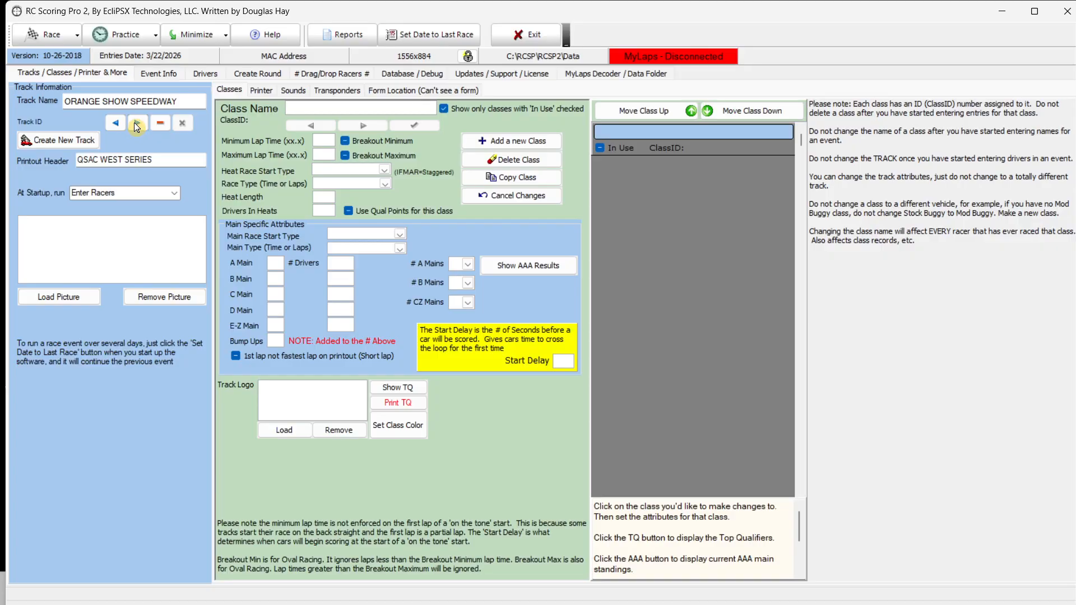
{"action": "left_click", "coordinate": [135, 126]}
{"action": "left_click", "coordinate": [117, 124]}
{"action": "left_click", "coordinate": [116, 124]}
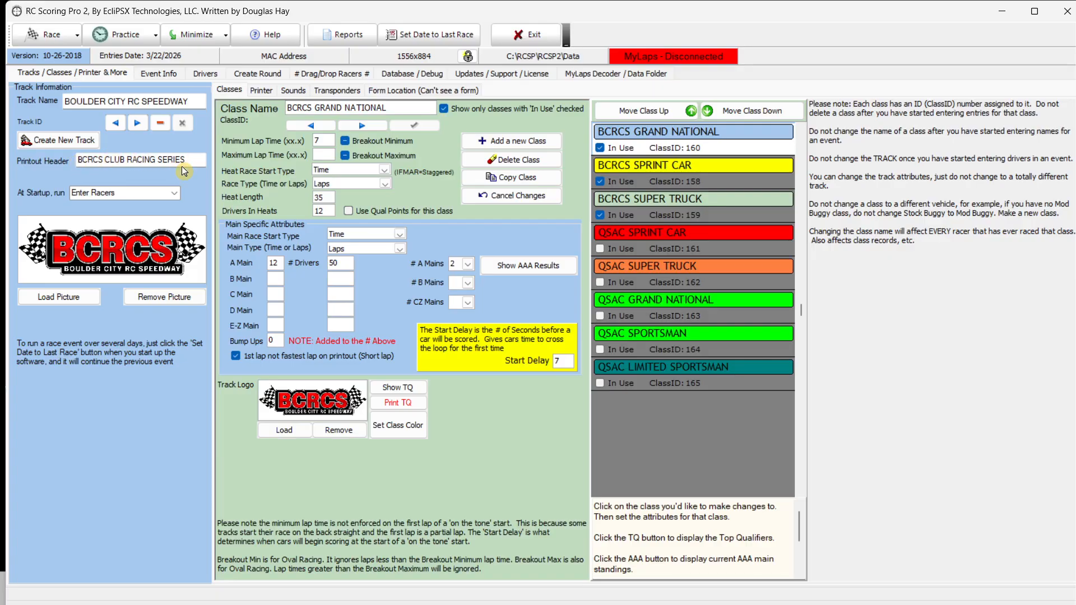
Step: Set BOULDER CITY RC SPEEDWAY to run Enter Racers at startup and save the track changes
{"action": "left_click", "coordinate": [175, 197]}
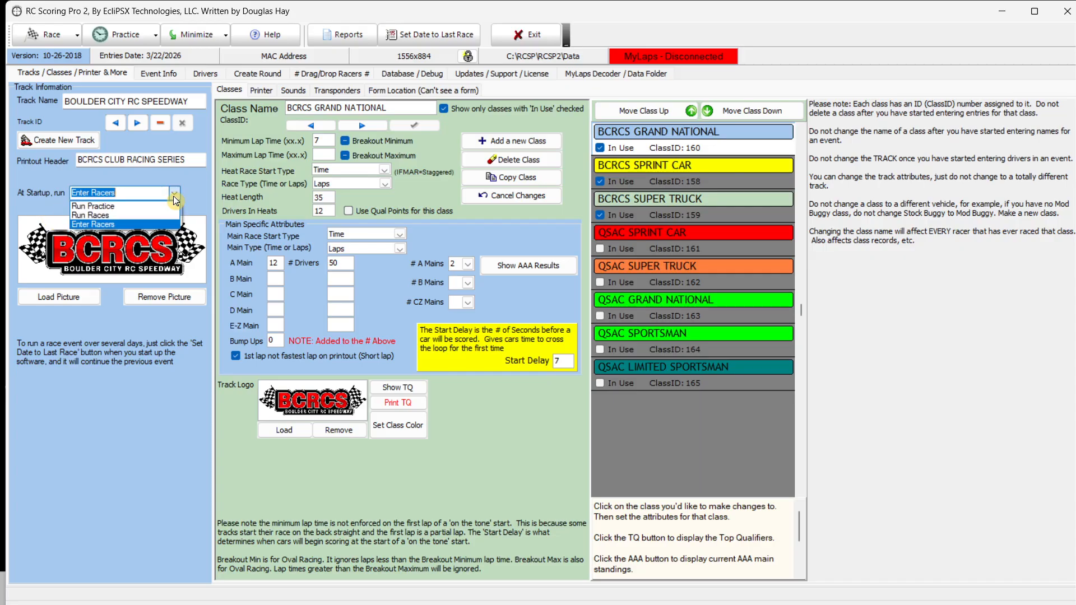
{"action": "left_click", "coordinate": [130, 223]}
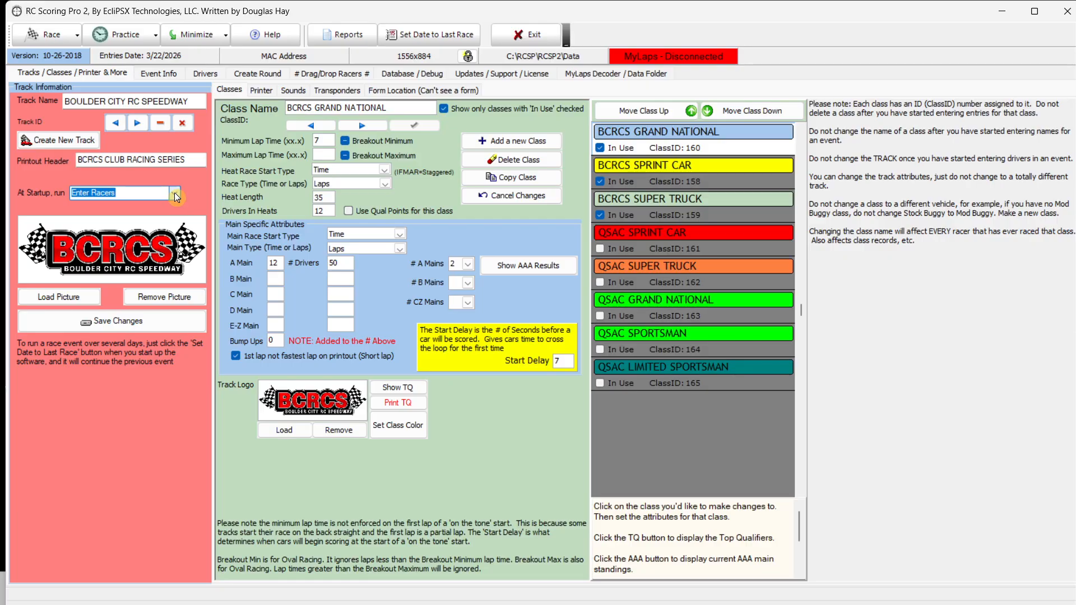
{"action": "left_click", "coordinate": [105, 324]}
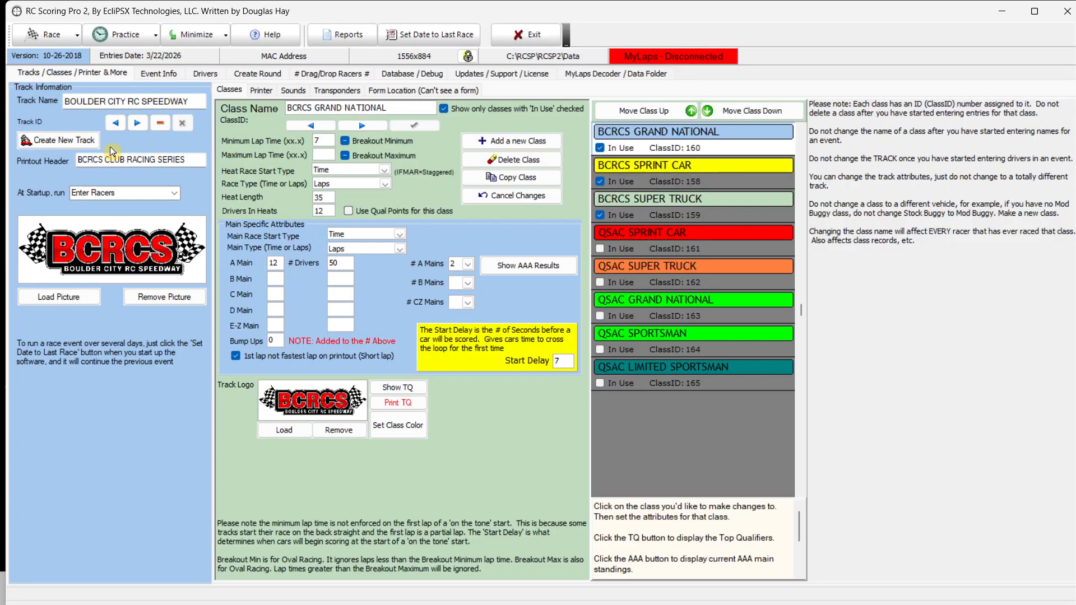
Step: Create a track named SILVER BOWL with the printout header LAS VEGAS OVAL and Enter Racers at startup
{"action": "left_click", "coordinate": [78, 143]}
{"action": "type", "text": "SILVER"}
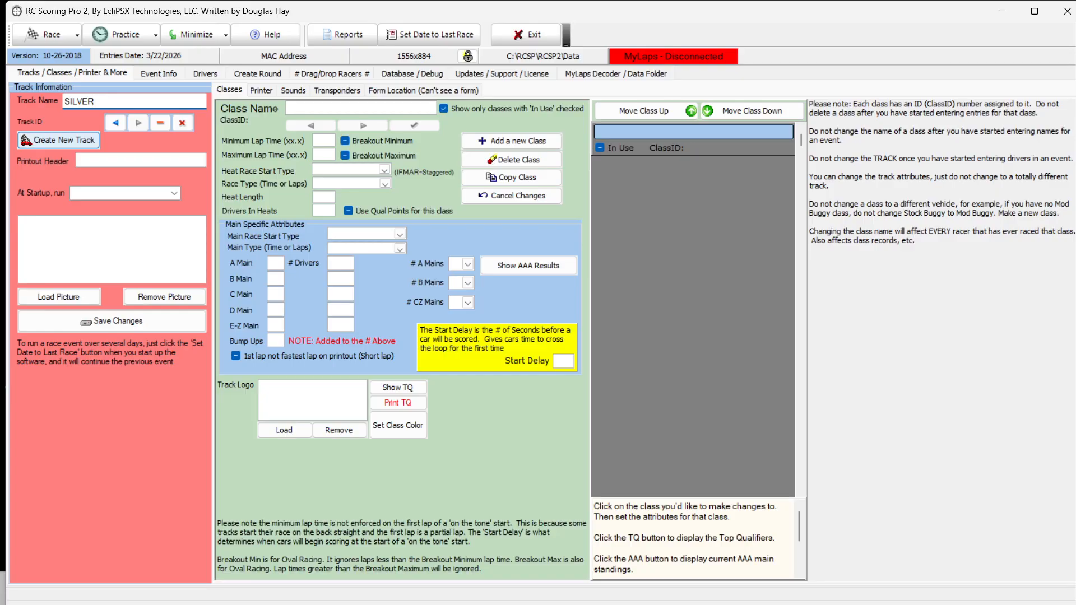
{"action": "type", "text": " BOWK"}
{"action": "key", "text": "BackSpace"}
{"action": "type", "text": "L"}
{"action": "left_click", "coordinate": [95, 162]}
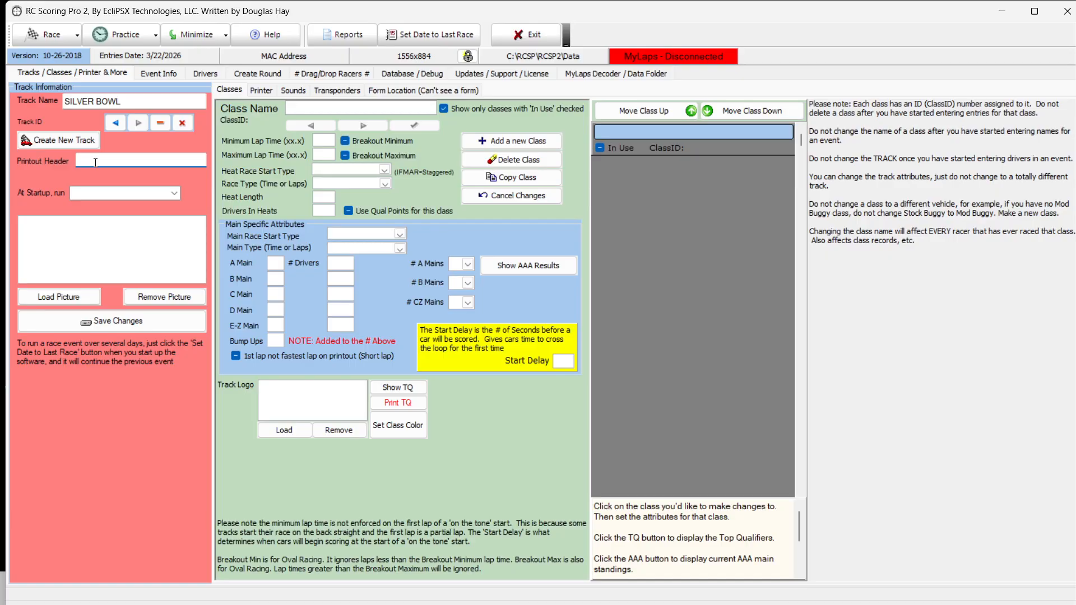
{"action": "type", "text": "LAS VEGAS OVAL"}
{"action": "left_click", "coordinate": [176, 195]}
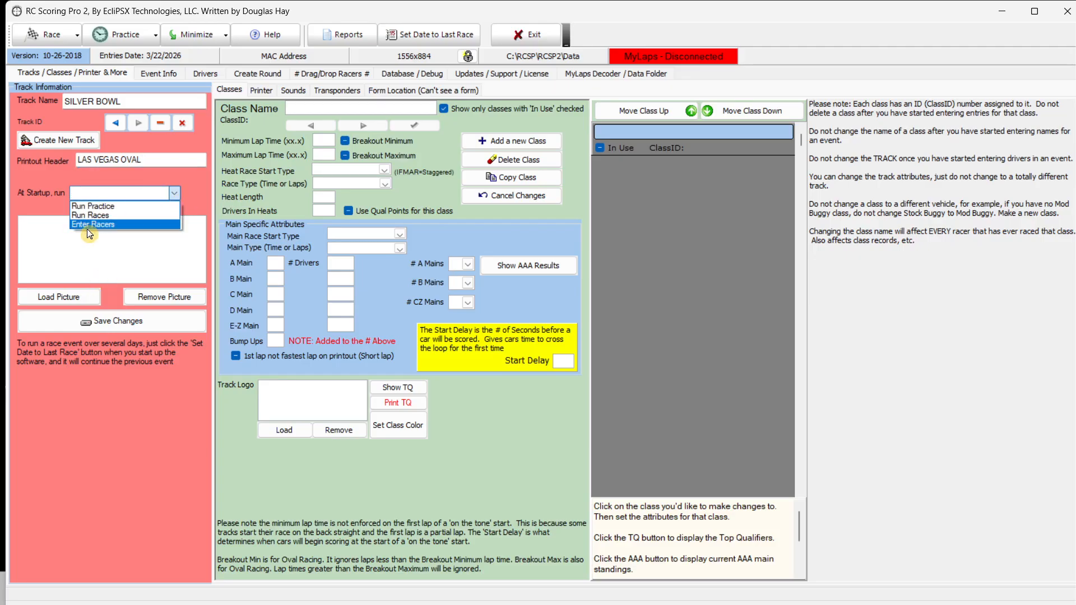
{"action": "left_click", "coordinate": [88, 232]}
{"action": "left_click", "coordinate": [174, 193]}
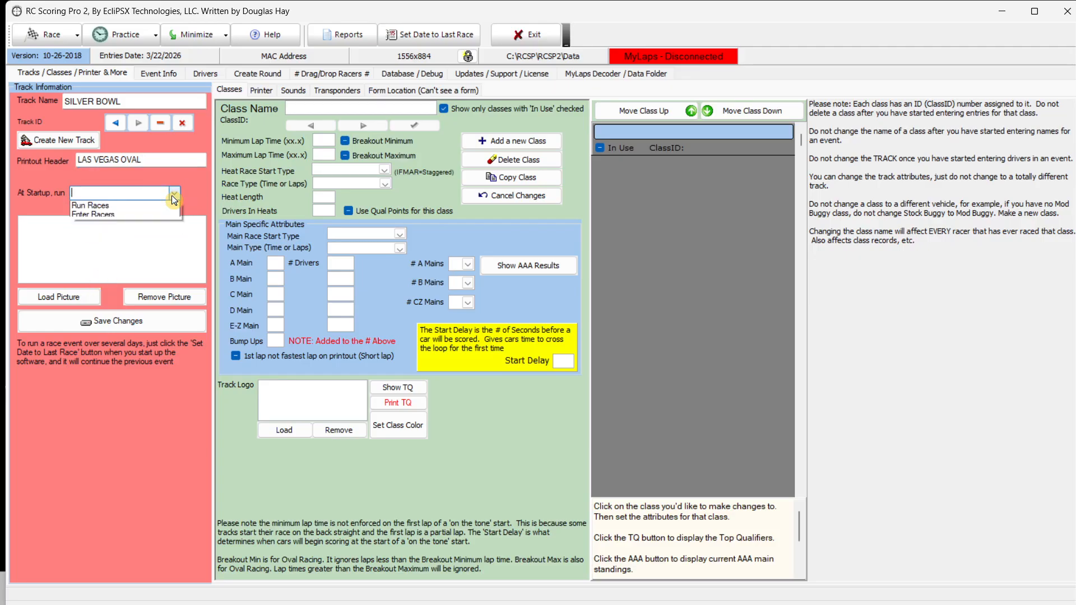
{"action": "left_click", "coordinate": [126, 221]}
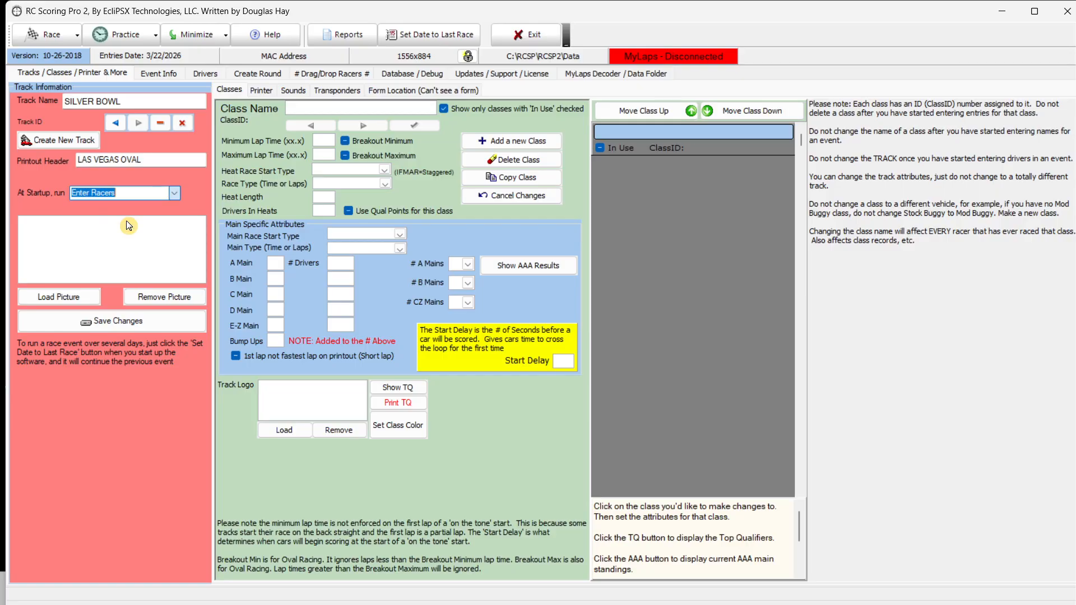
Step: Load the BCRCS-LOGO Verx image from the Desktop as the new track's picture and save the track
{"action": "left_click", "coordinate": [61, 299]}
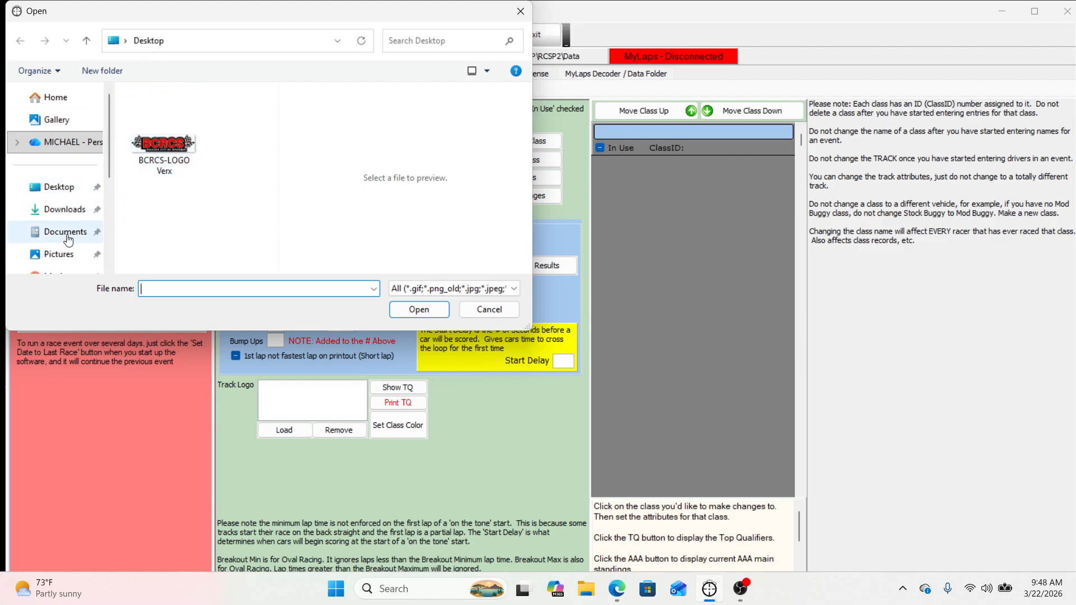
{"action": "left_click", "coordinate": [166, 143]}
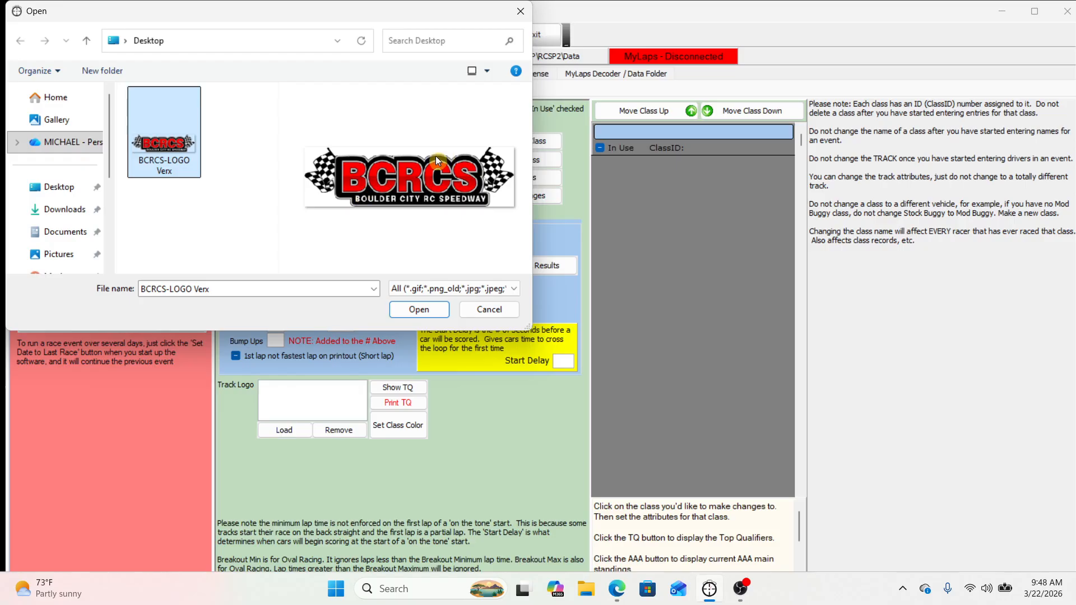
{"action": "left_click", "coordinate": [420, 309]}
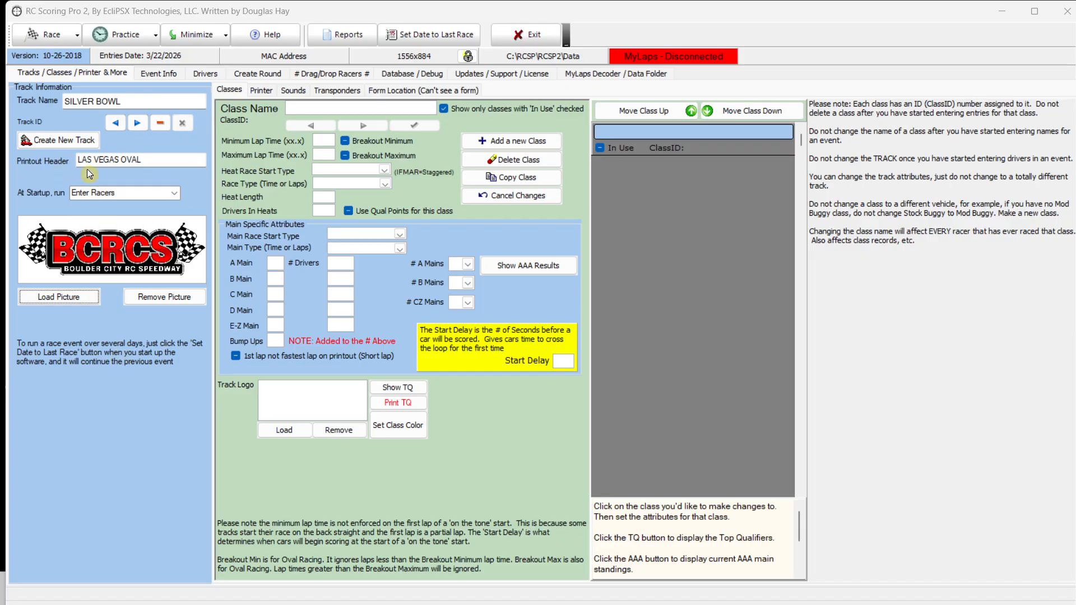
Step: Check the other saved tracks, return to SILVER BOWL and remove its picture
{"action": "left_click", "coordinate": [115, 123]}
{"action": "left_click", "coordinate": [115, 123]}
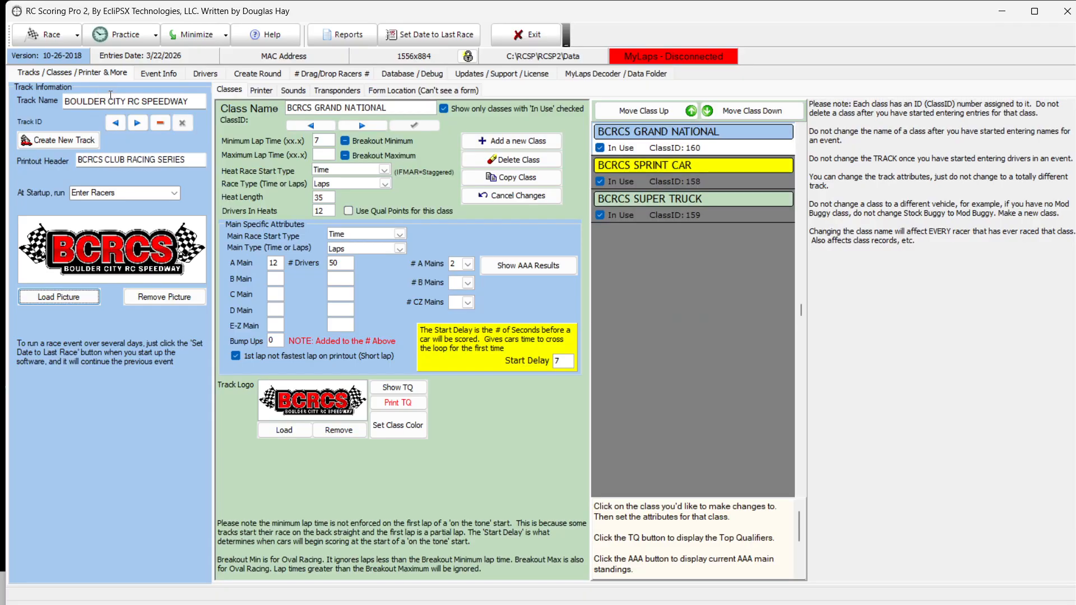
{"action": "left_click", "coordinate": [139, 122]}
{"action": "left_click", "coordinate": [139, 123]}
{"action": "left_click", "coordinate": [150, 298]}
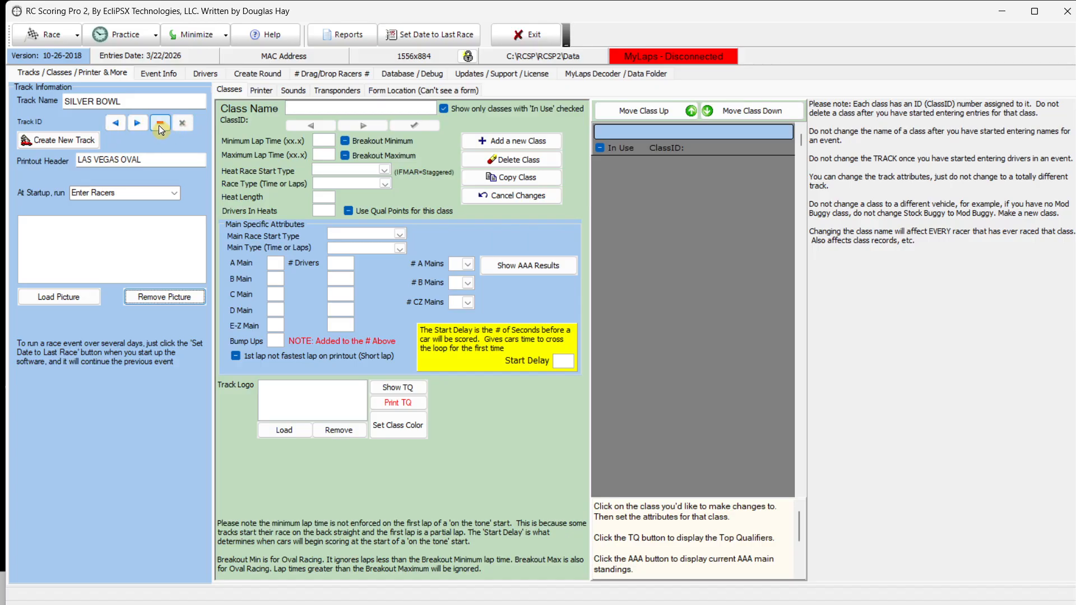
Step: Switch back to the BOULDER CITY RC SPEEDWAY track and list all classes, including those not in use
{"action": "left_click", "coordinate": [107, 123]}
{"action": "left_click", "coordinate": [107, 124]}
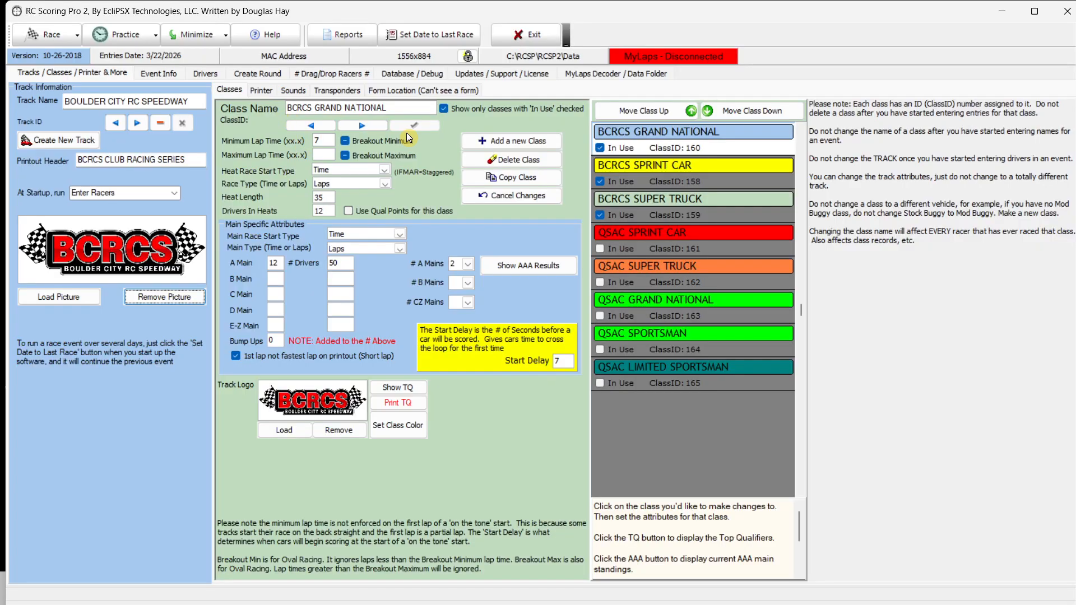
{"action": "left_click", "coordinate": [441, 111]}
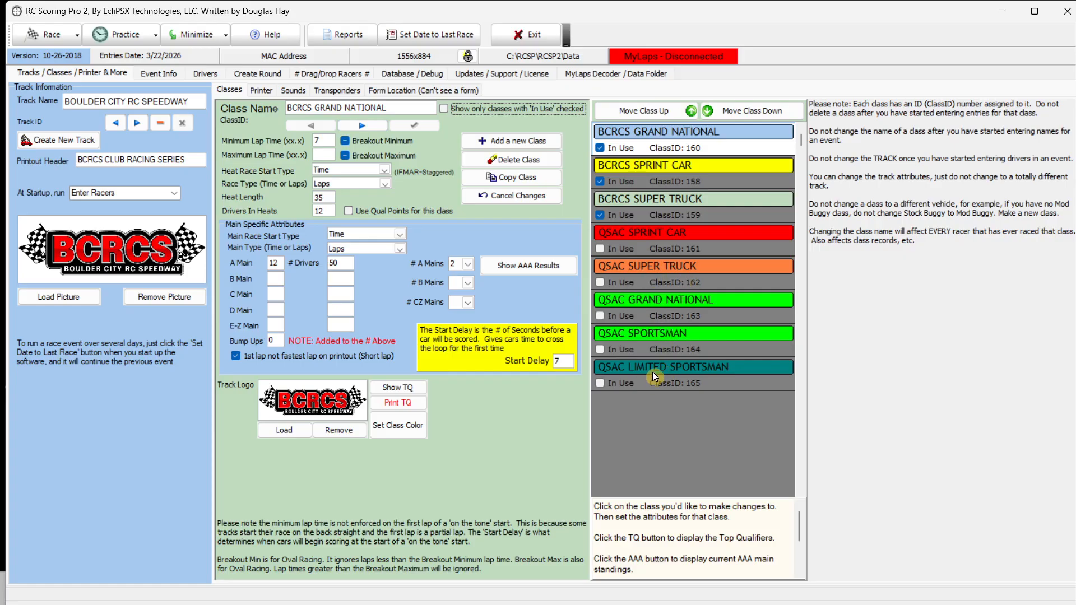
{"action": "left_click", "coordinate": [443, 109]}
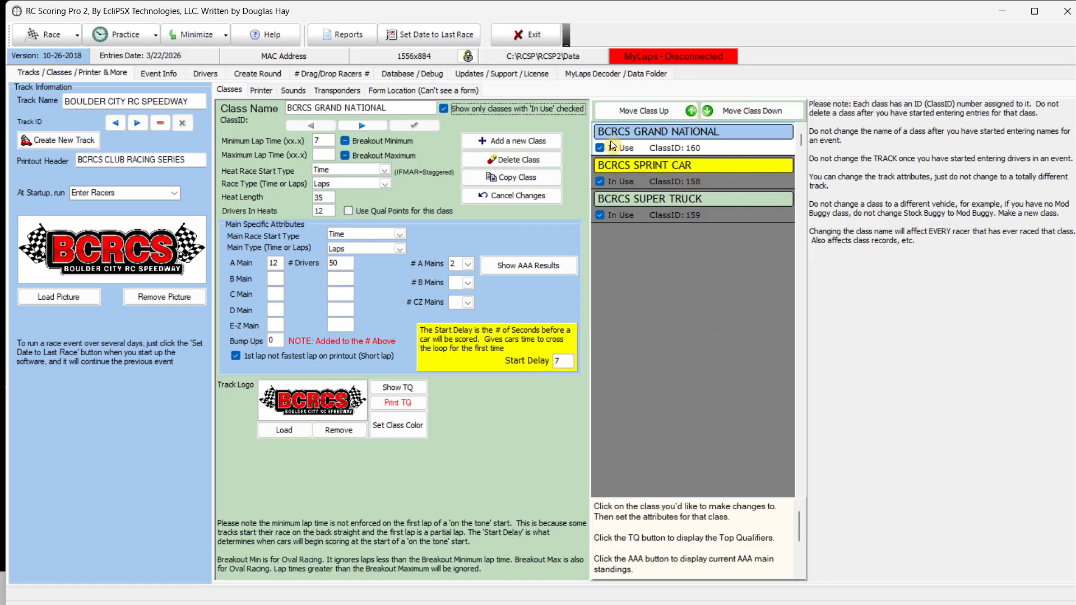
{"action": "left_click", "coordinate": [444, 109]}
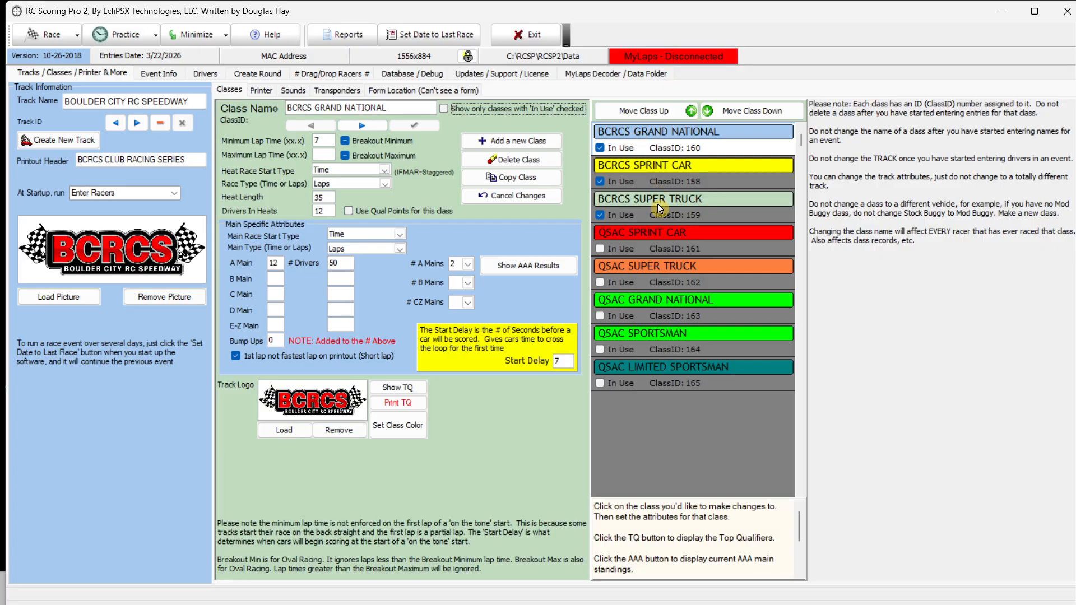
Step: Add a new class named BCRCS SPORTSMAN
{"action": "left_click", "coordinate": [524, 144]}
{"action": "type", "text": "BCRCS S"}
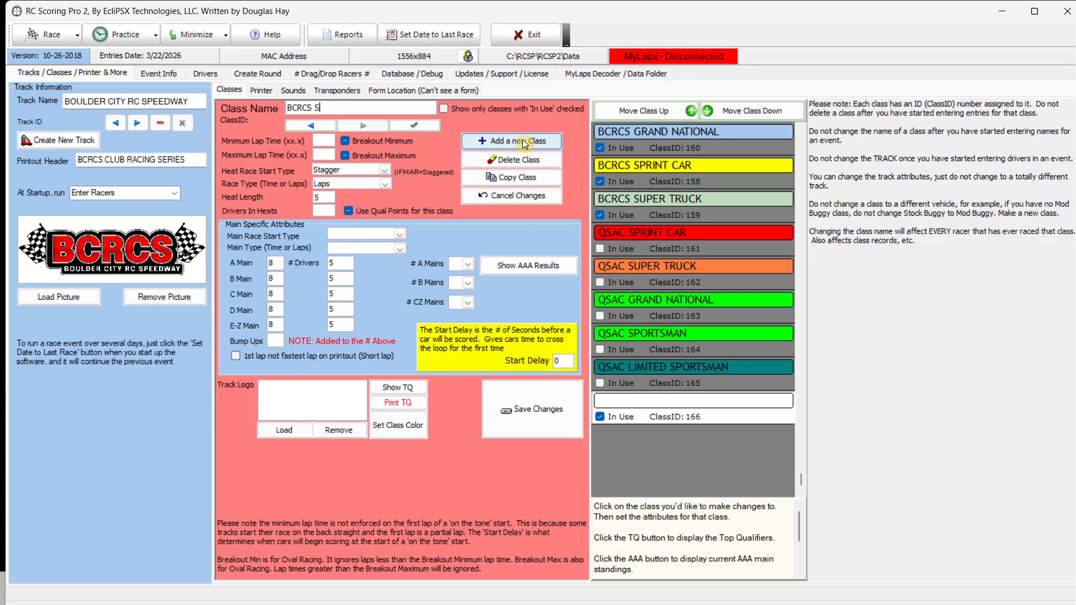
{"action": "type", "text": "PORTSMAN"}
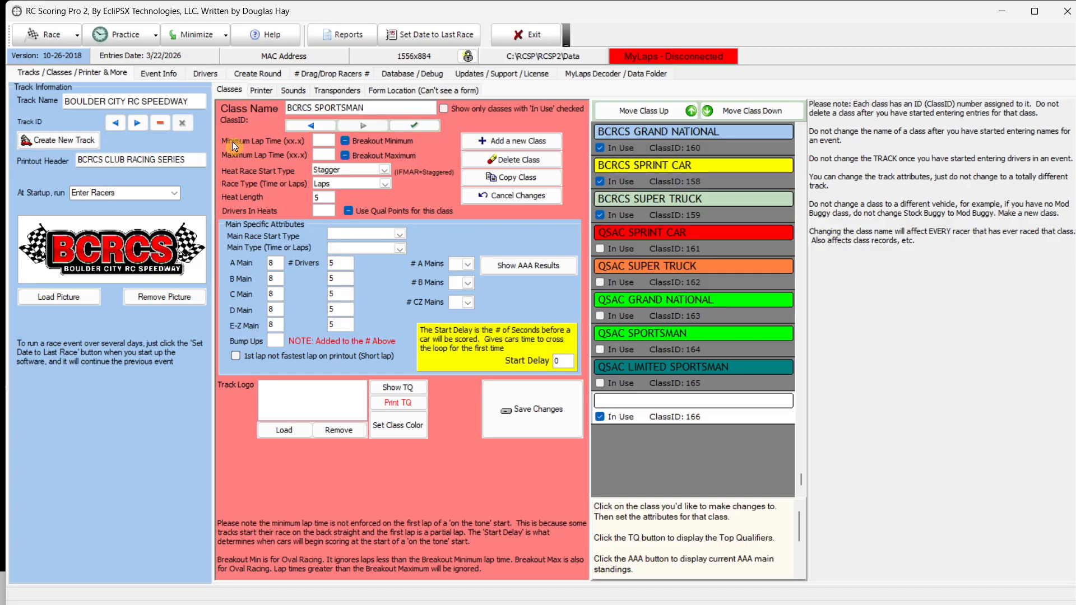
Step: Set the class's minimum lap time to 7.9, heat race start type to Time and race type to Laps
{"action": "left_click", "coordinate": [323, 140]}
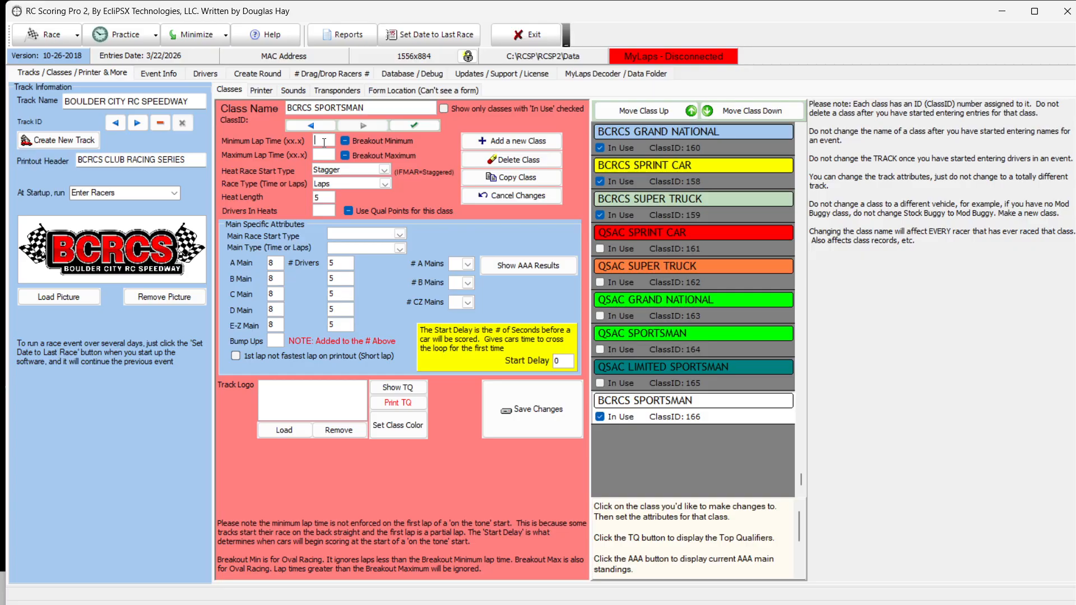
{"action": "type", "text": "7"}
{"action": "type", "text": ".5"}
{"action": "left_click", "coordinate": [328, 158]}
{"action": "left_click", "coordinate": [384, 168]}
{"action": "left_click", "coordinate": [350, 190]}
{"action": "left_click", "coordinate": [389, 182]}
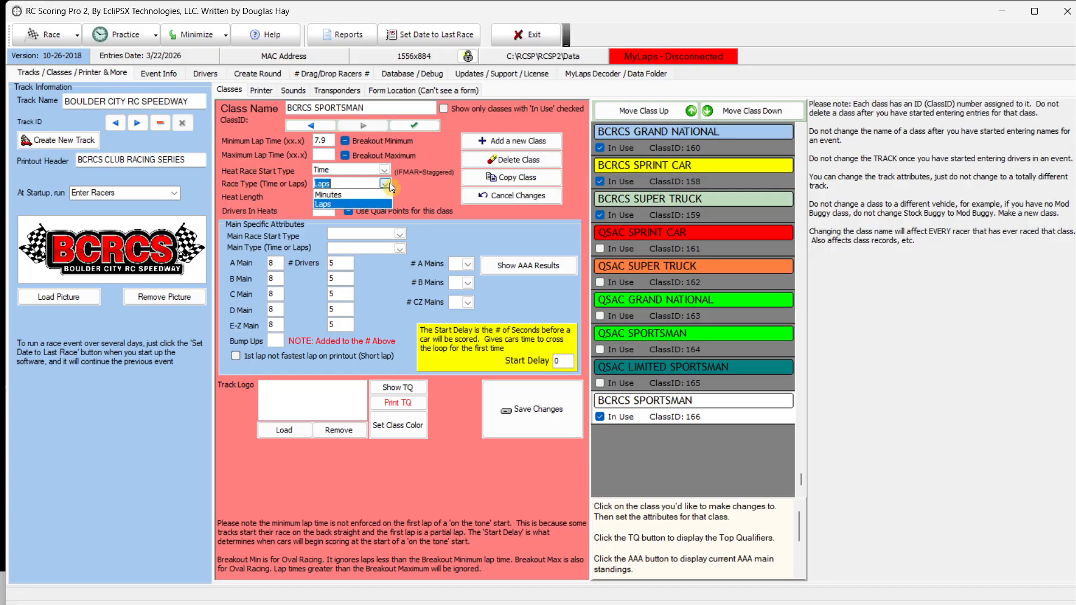
{"action": "left_click", "coordinate": [337, 205]}
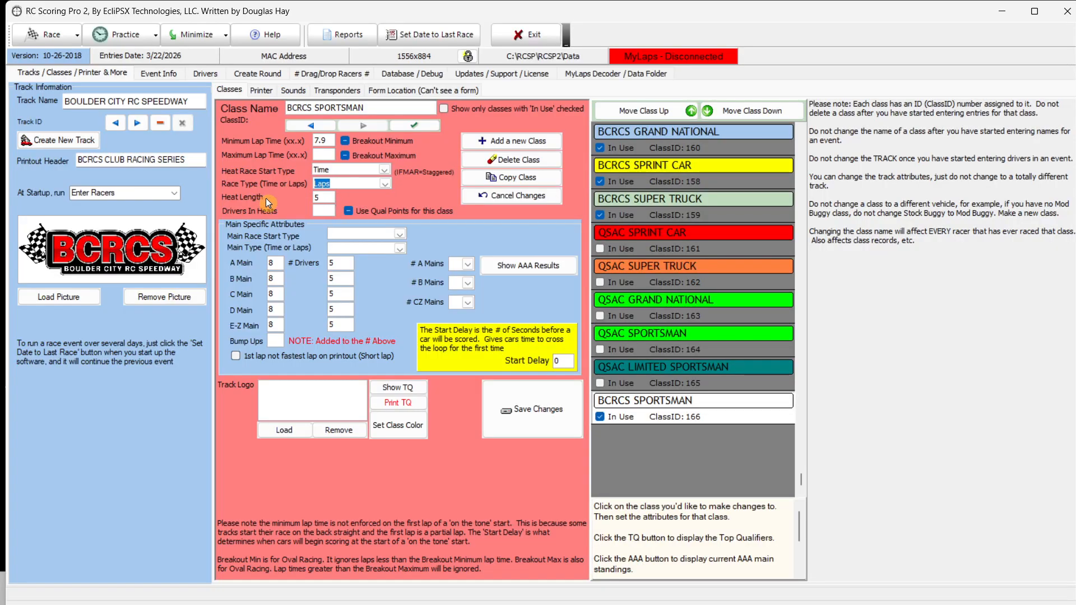
Step: Set the heat length to 35 with 8 drivers in heats, and turn off qualifying points for the class
{"action": "left_click", "coordinate": [324, 198]}
{"action": "key", "text": "BackSpace"}
{"action": "type", "text": "35"}
{"action": "left_click", "coordinate": [319, 212]}
{"action": "type", "text": "8"}
{"action": "left_click", "coordinate": [349, 212]}
Step: Set the main race start type to Time and the main type to Laps
{"action": "left_click", "coordinate": [402, 234]}
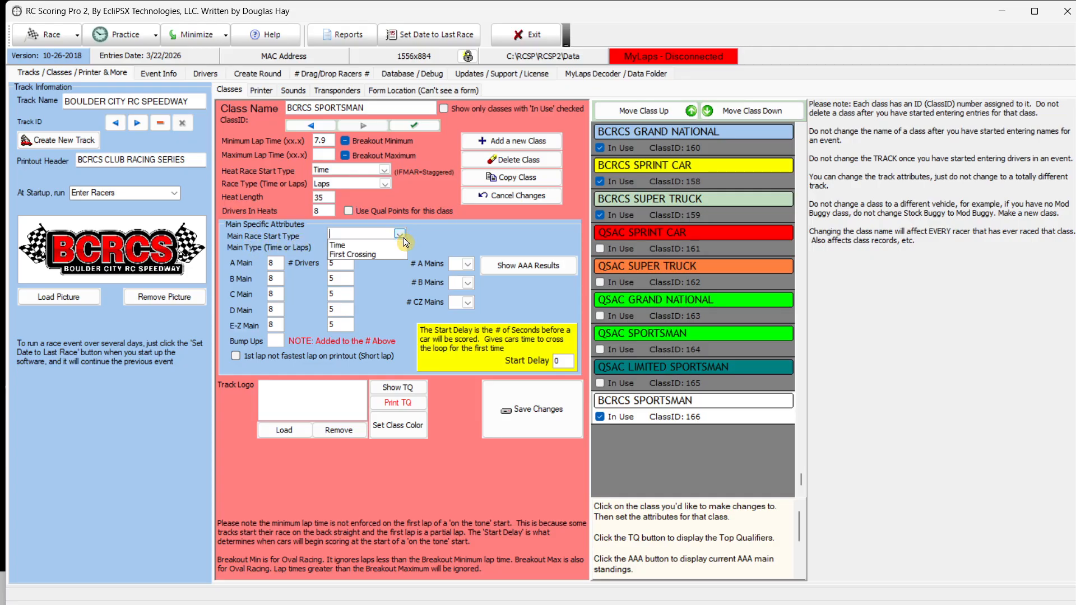
{"action": "left_click", "coordinate": [384, 246]}
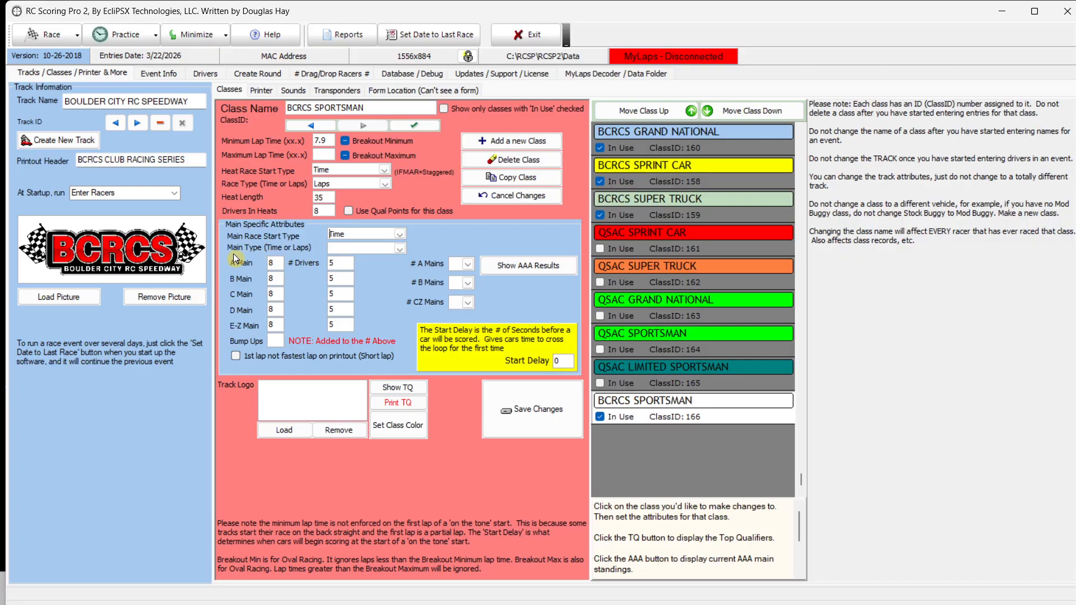
{"action": "left_click", "coordinate": [402, 250]}
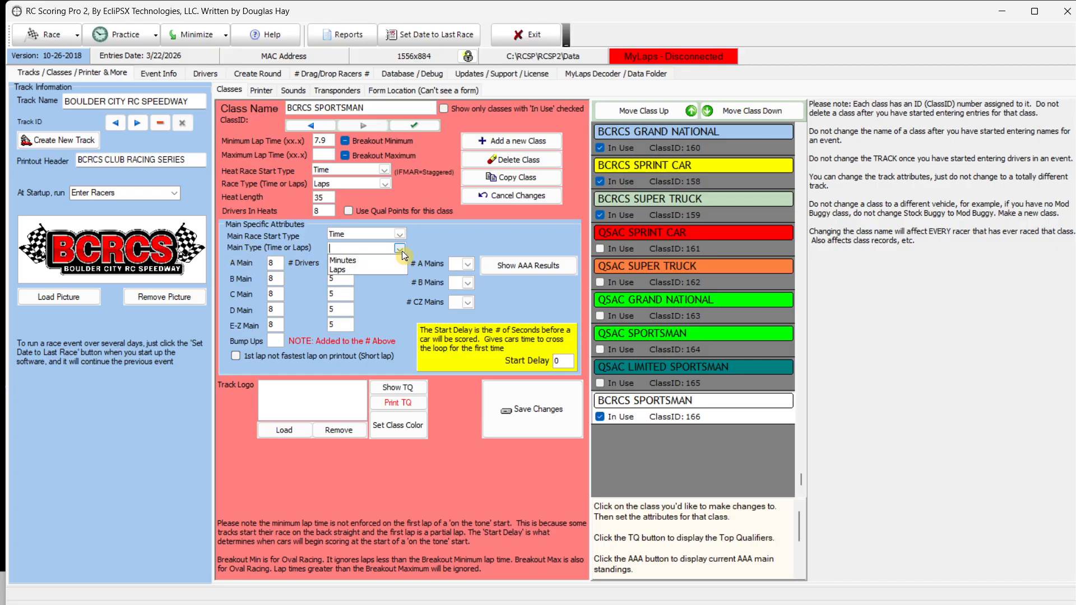
{"action": "left_click", "coordinate": [355, 270]}
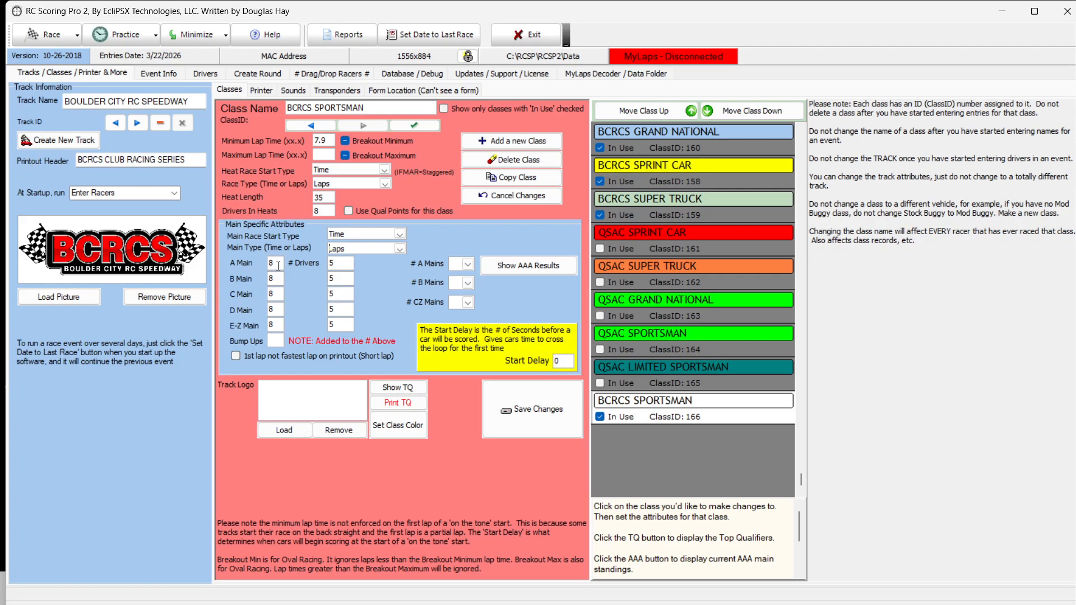
Step: Set the A Main race length to 50 and the number of A Mains to 2
{"action": "left_click", "coordinate": [271, 343]}
{"action": "type", "text": "2"}
{"action": "key", "text": "BackSpace"}
{"action": "key", "text": "BackSpace"}
{"action": "type", "text": "50"}
{"action": "left_click", "coordinate": [459, 284]}
Step: Set the driver counts and race lengths of the B, C, D and E-Z Mains to 0
{"action": "left_click", "coordinate": [279, 279]}
{"action": "key", "text": "BackSpace"}
{"action": "type", "text": "0"}
{"action": "left_click", "coordinate": [336, 279]}
{"action": "key", "text": "BackSpace"}
{"action": "type", "text": "0"}
{"action": "left_click", "coordinate": [279, 294]}
{"action": "key", "text": "BackSpace"}
{"action": "type", "text": "0"}
{"action": "key", "text": "BackSpace"}
{"action": "type", "text": "0"}
{"action": "left_click", "coordinate": [275, 325]}
{"action": "key", "text": "BackSpace"}
{"action": "type", "text": "0"}
{"action": "left_click", "coordinate": [345, 280]}
{"action": "key", "text": "BackSpace"}
{"action": "type", "text": "0"}
{"action": "left_click", "coordinate": [337, 311]}
{"action": "key", "text": "BackSpace"}
{"action": "type", "text": "0"}
{"action": "key", "text": "BackSpace"}
{"action": "type", "text": "0"}
Step: Set the class's start delay to 7 seconds
{"action": "left_click", "coordinate": [562, 361]}
{"action": "type", "text": "7"}
{"action": "key", "text": "BackSpace"}
{"action": "key", "text": "BackSpace"}
{"action": "type", "text": "7"}
Step: Load the BCRCS logo image as the track logo for BCRCS SPORTSMAN and save the class
{"action": "left_click", "coordinate": [292, 432]}
{"action": "left_click", "coordinate": [188, 140]}
{"action": "right_click", "coordinate": [188, 143]}
{"action": "left_click", "coordinate": [436, 312]}
{"action": "left_click", "coordinate": [431, 312]}
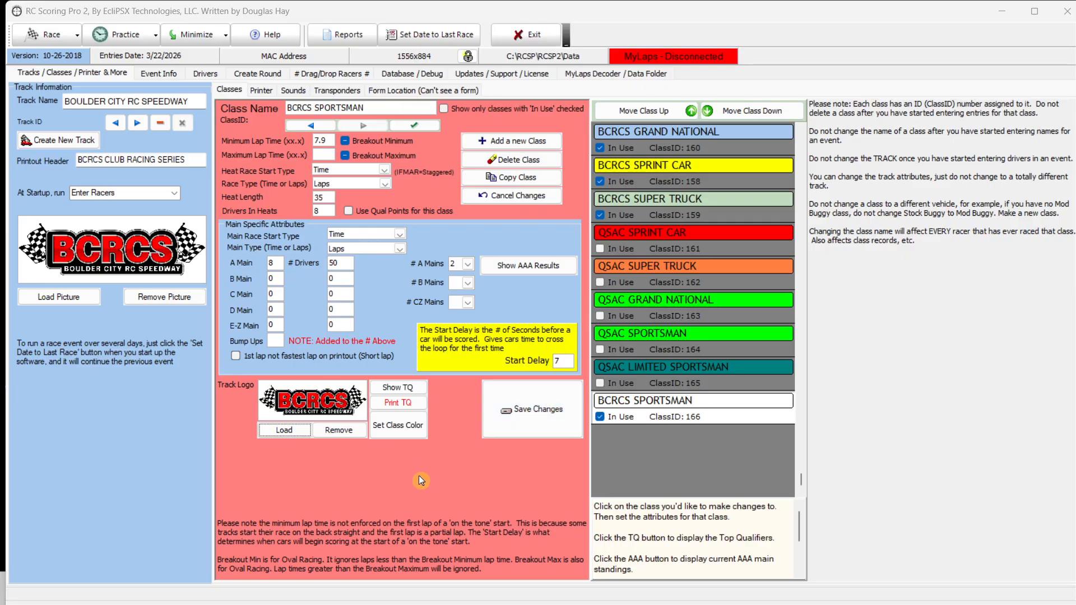
{"action": "left_click", "coordinate": [512, 424]}
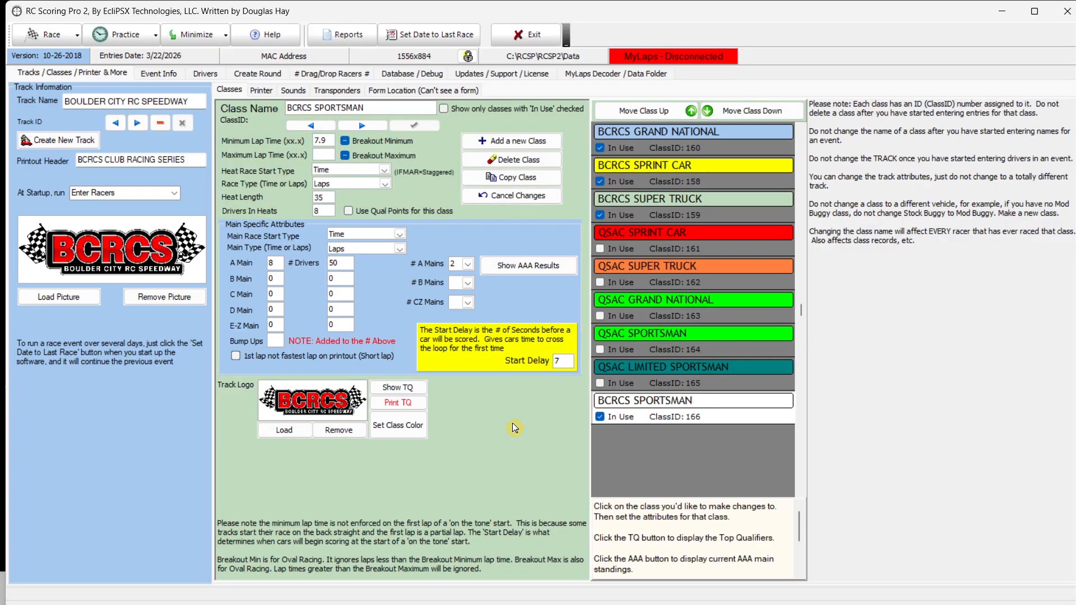
Step: Mark the BCRCS SPORTSMAN class as not in use and save the change
{"action": "left_click", "coordinate": [599, 416]}
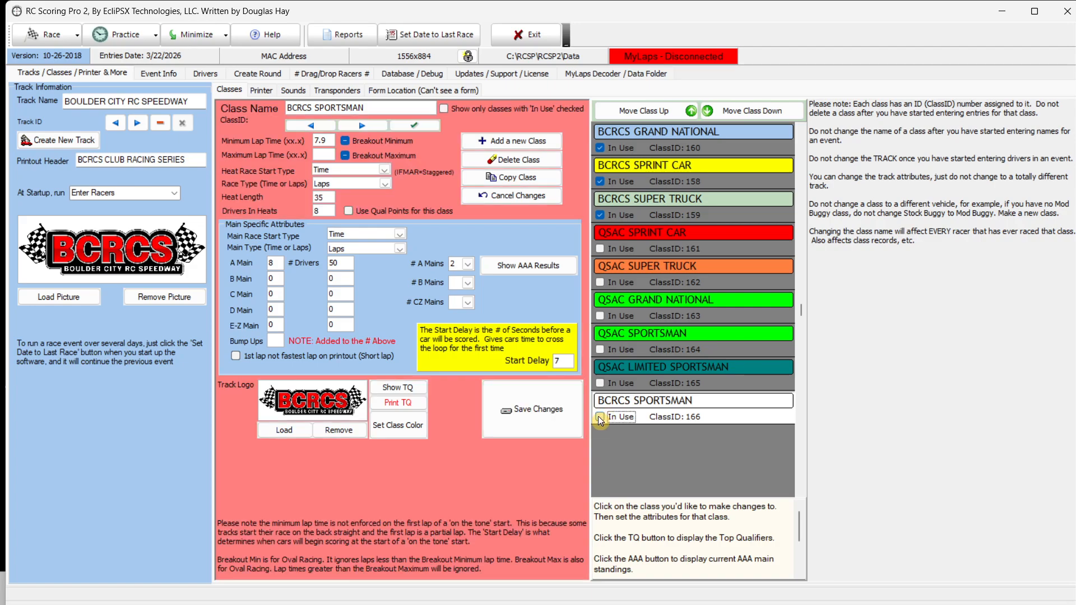
{"action": "left_click", "coordinate": [567, 417]}
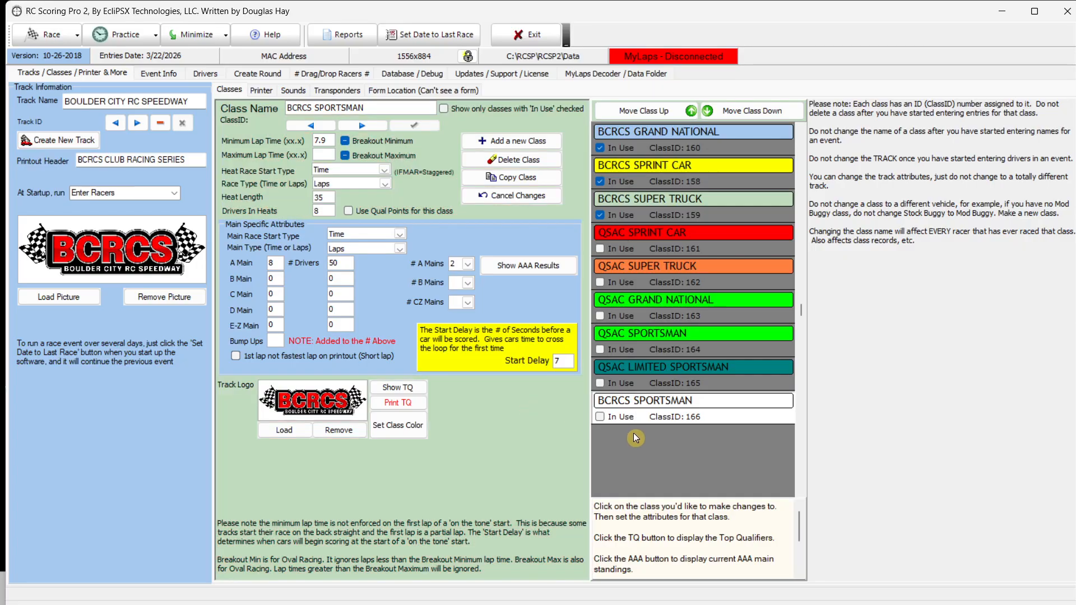
Step: Limit the class list to only the classes marked as in use
{"action": "left_click", "coordinate": [755, 385]}
{"action": "left_click", "coordinate": [751, 405]}
{"action": "left_click", "coordinate": [446, 108]}
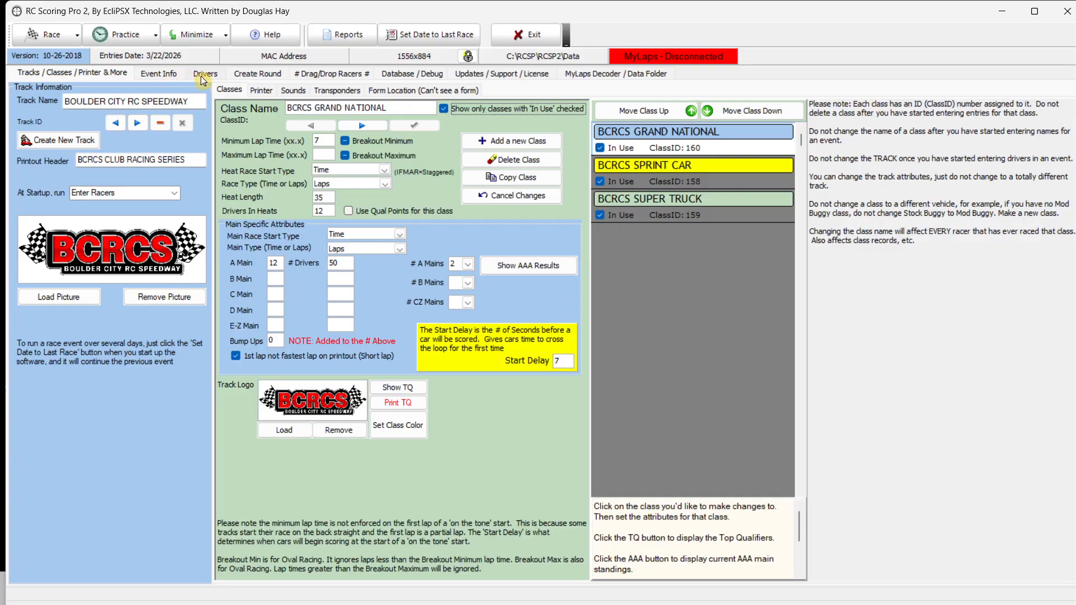
Step: Examine the printer settings and the printers available for results, heat sheets and TQ printouts
{"action": "left_click", "coordinate": [260, 90]}
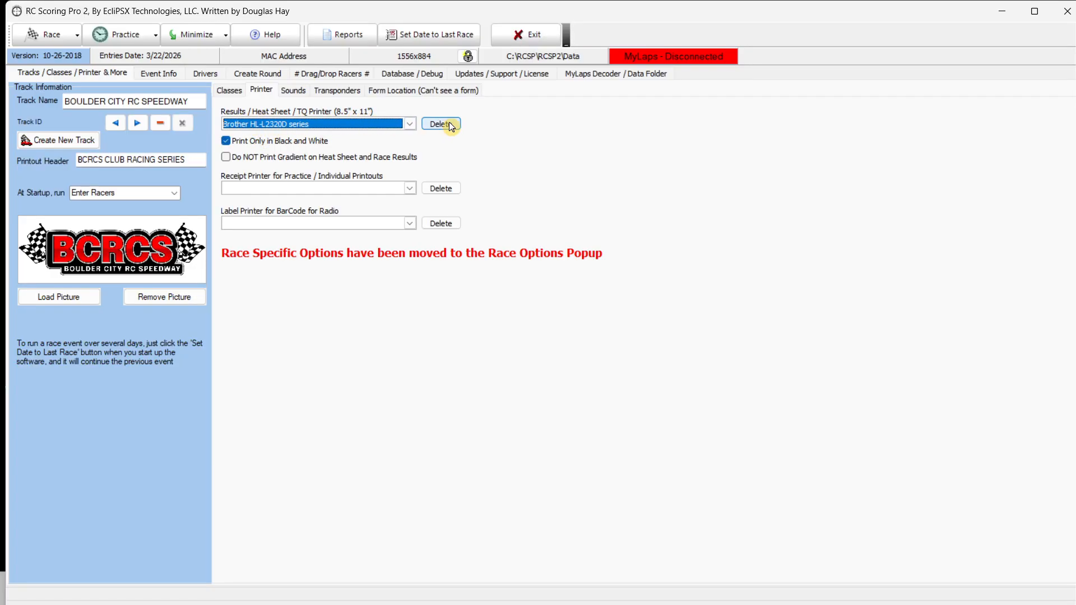
{"action": "left_click", "coordinate": [411, 125]}
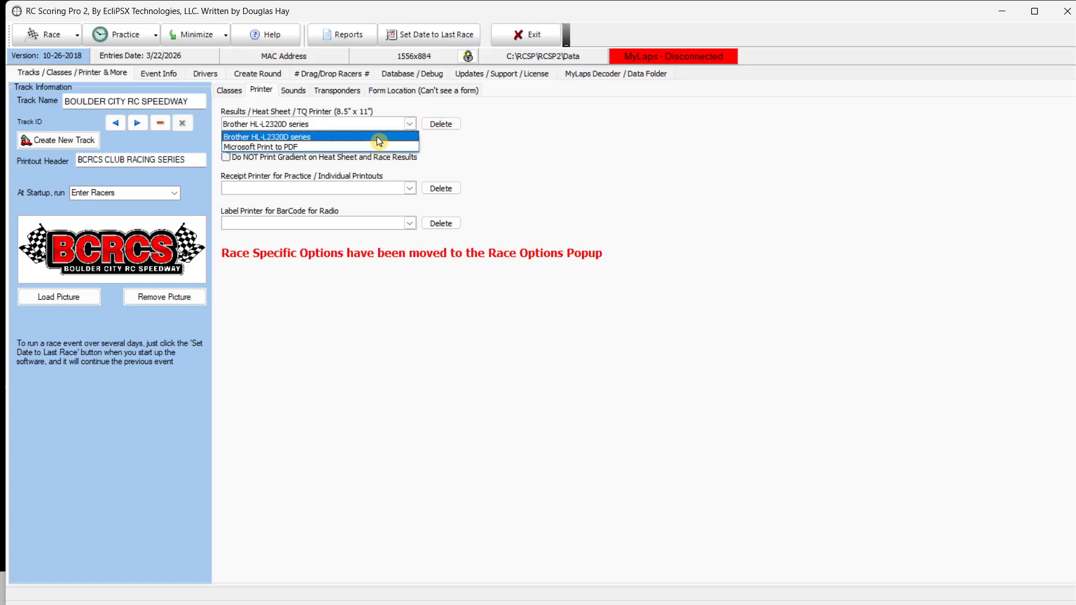
{"action": "left_click", "coordinate": [439, 145]}
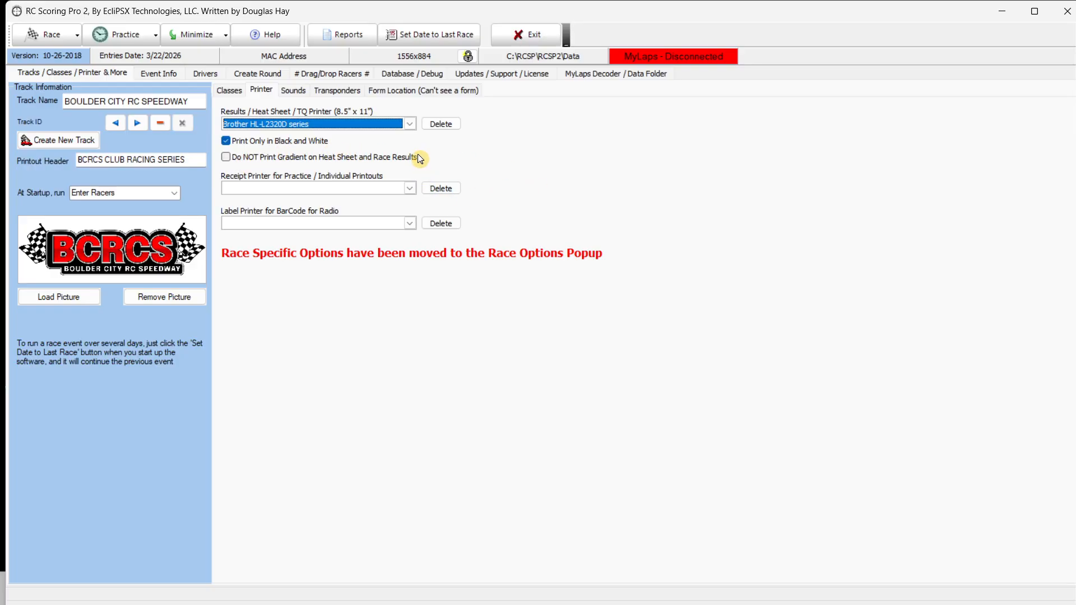
Step: Examine the transponder lists and the form location reset options, and return to the class settings
{"action": "left_click", "coordinate": [326, 97]}
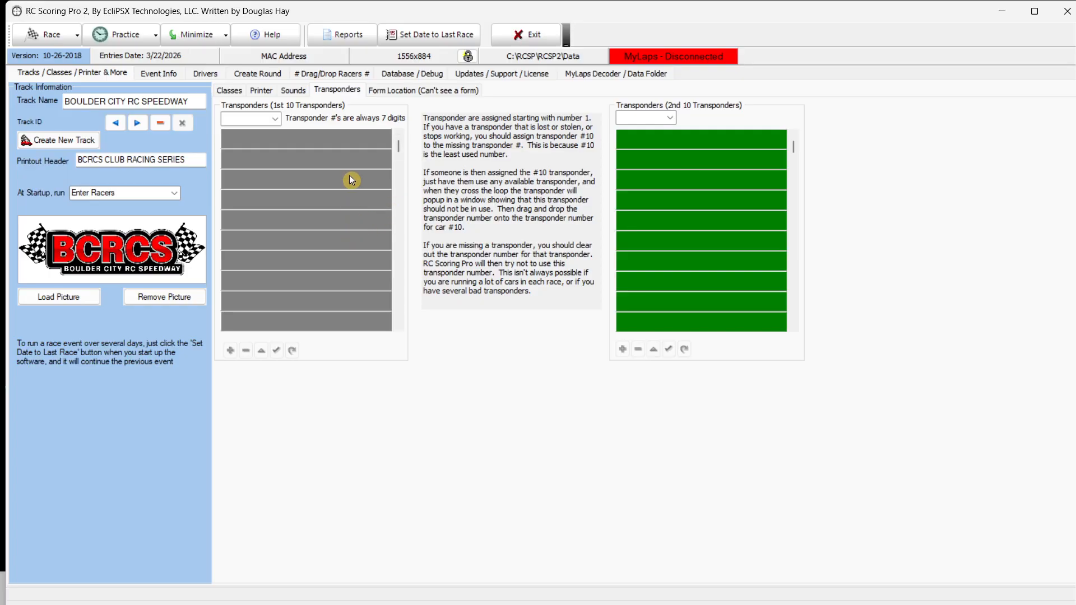
{"action": "left_click", "coordinate": [393, 92]}
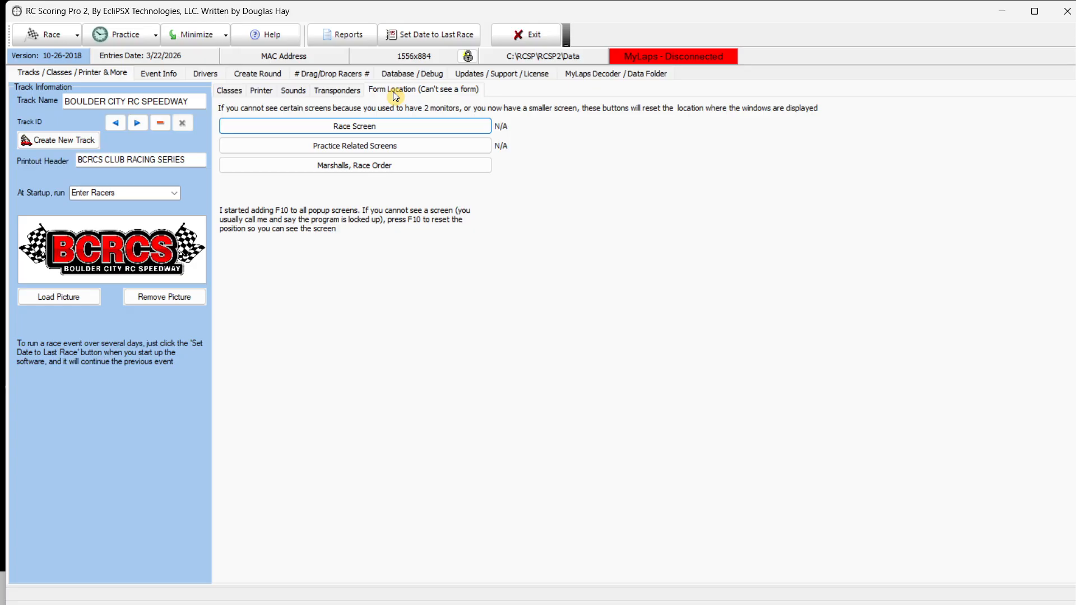
{"action": "left_click", "coordinate": [235, 91]}
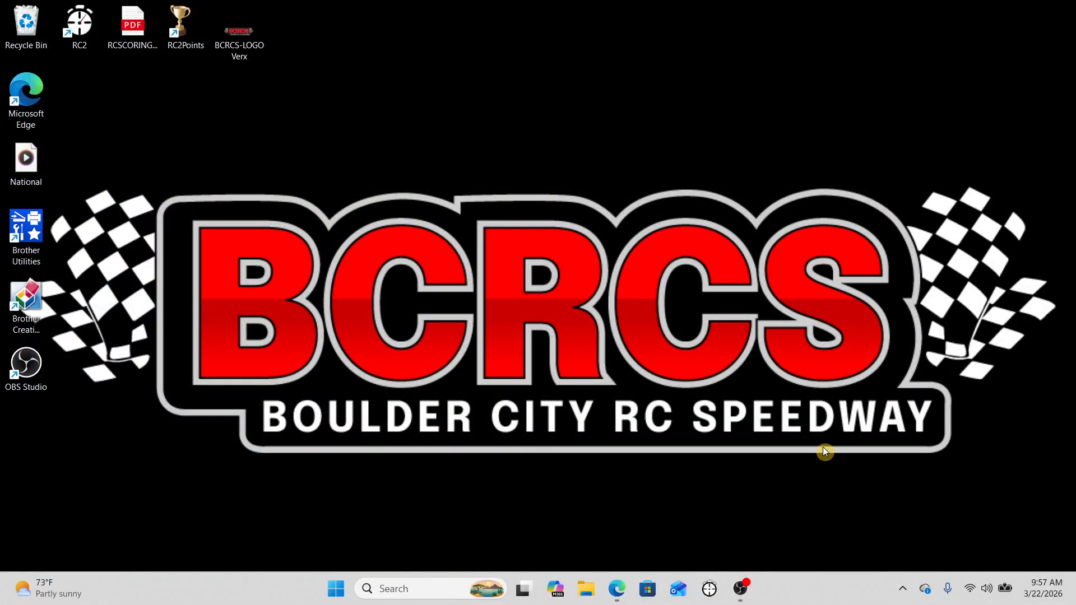
{"action": "left_click", "coordinate": [741, 589]}
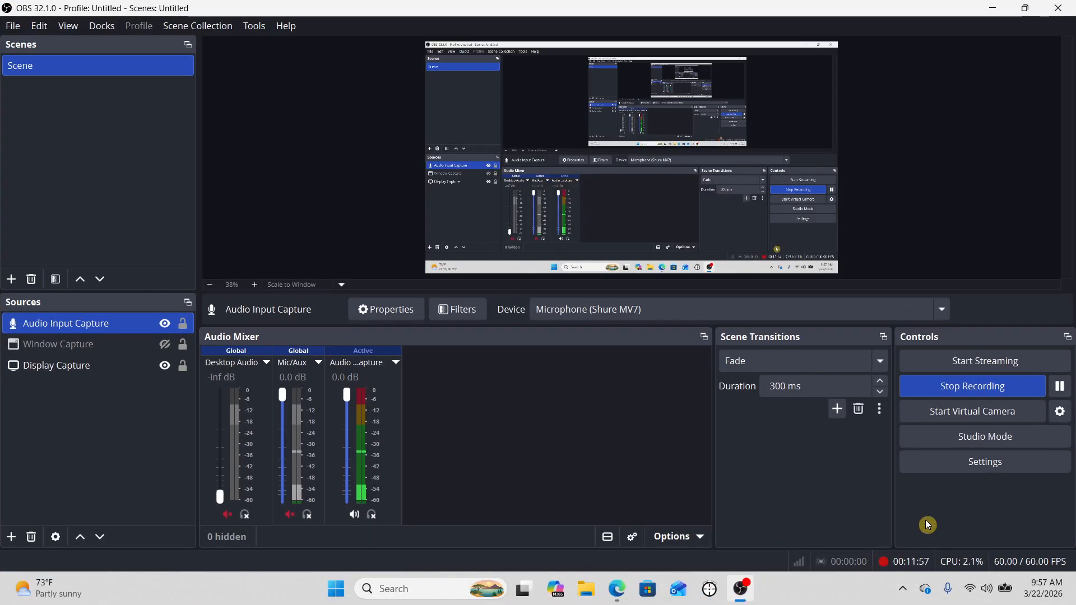